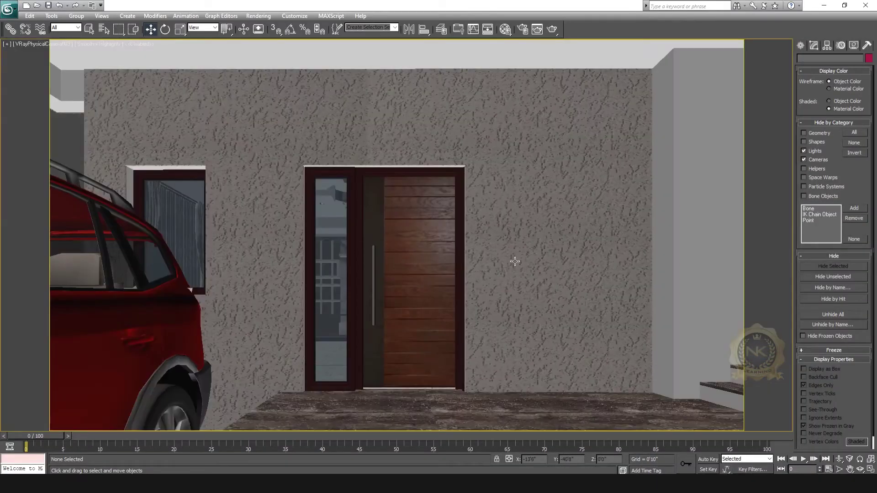
Maximize the Top view, then pan and zoom to check the entrance door.
key(alt+w)
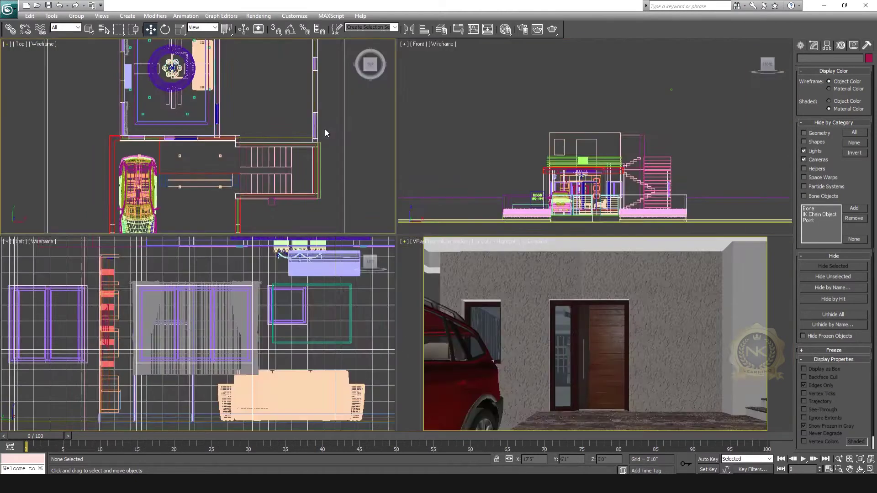
key(alt+w)
middle_drag(376, 205, 383, 251)
scroll(388, 256, up, 1)
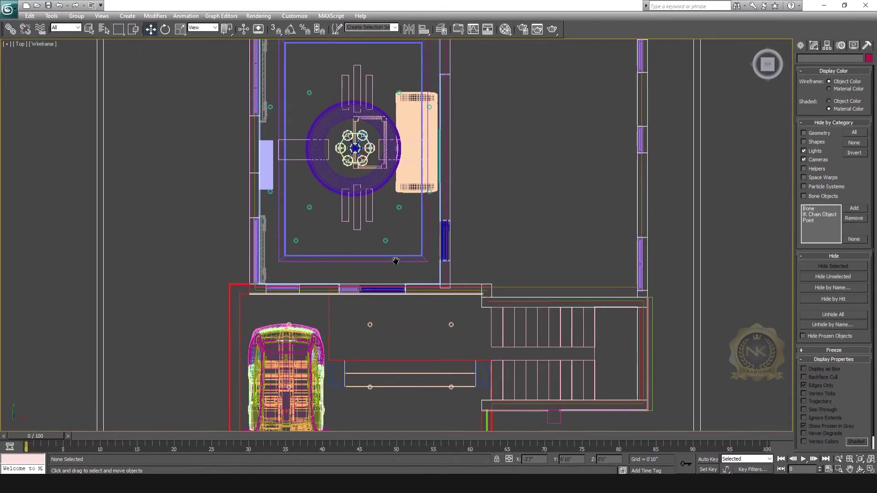
scroll(386, 251, up, 1)
scroll(383, 256, up, 1)
In the maximized camera view, select the door group and rotate it open about its centre.
key(alt+w)
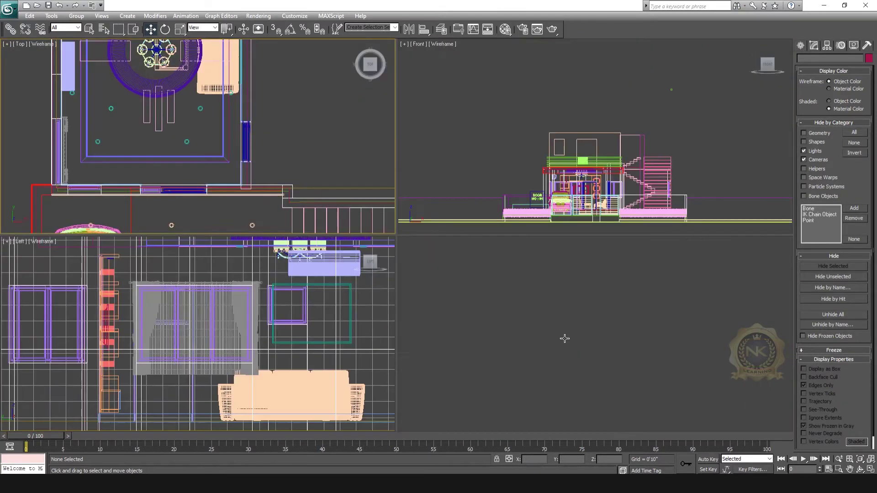
click(563, 337)
key(alt+w)
click(427, 243)
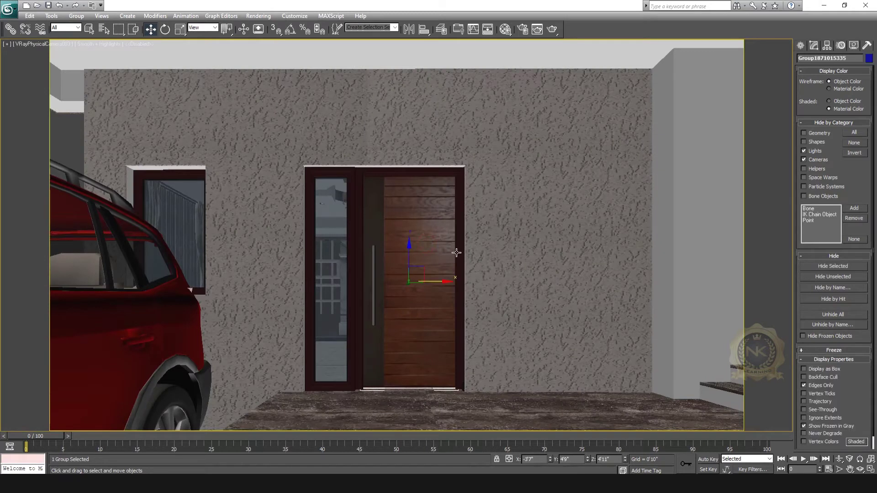
click(167, 32)
mouse_move(424, 278)
mouse_down()
mouse_move(341, 286)
mouse_move(393, 286)
mouse_up()
Cancel the rotation and maximize the Top view, zoomed onto the selected door.
right_click(454, 283)
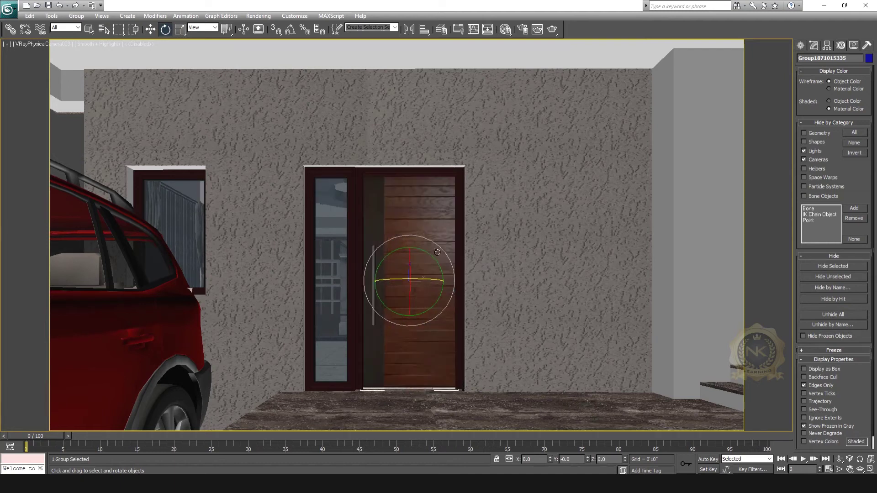
key(alt+w)
right_click(322, 171)
key(alt+w)
key(z)
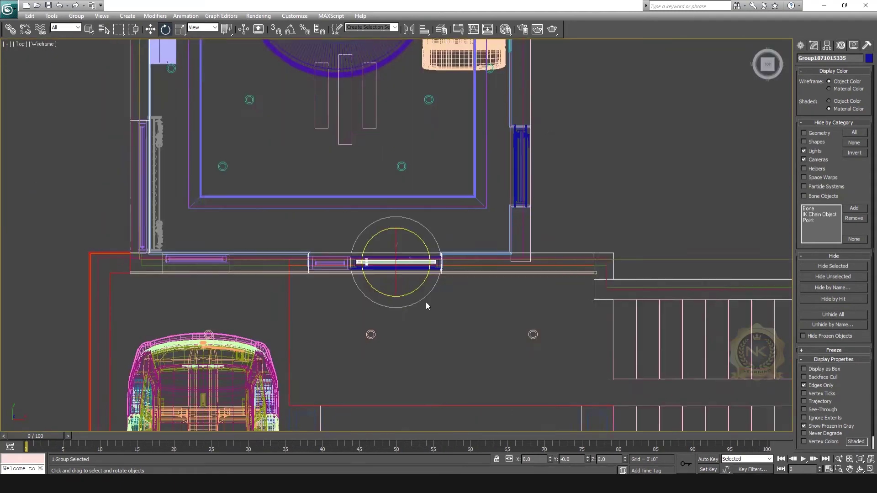
Rotate the door about 64 degrees around its centre in the Top view.
click(149, 31)
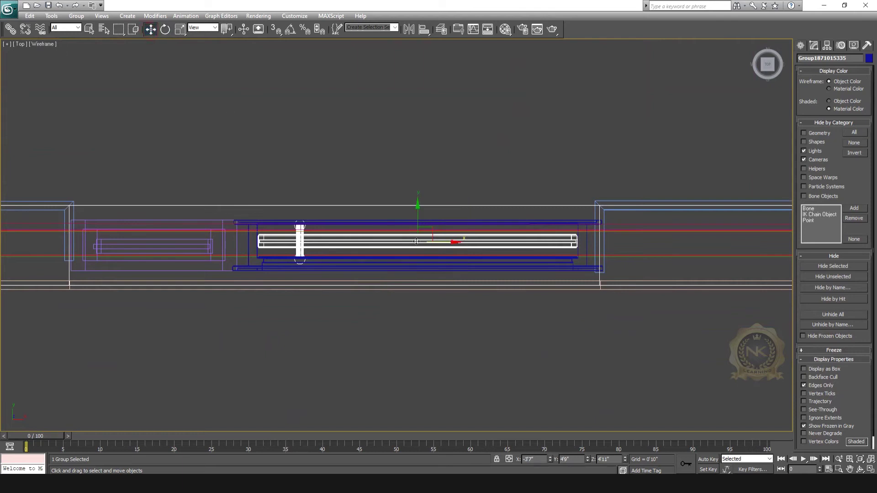
scroll(445, 239, up, 3)
scroll(438, 242, down, 2)
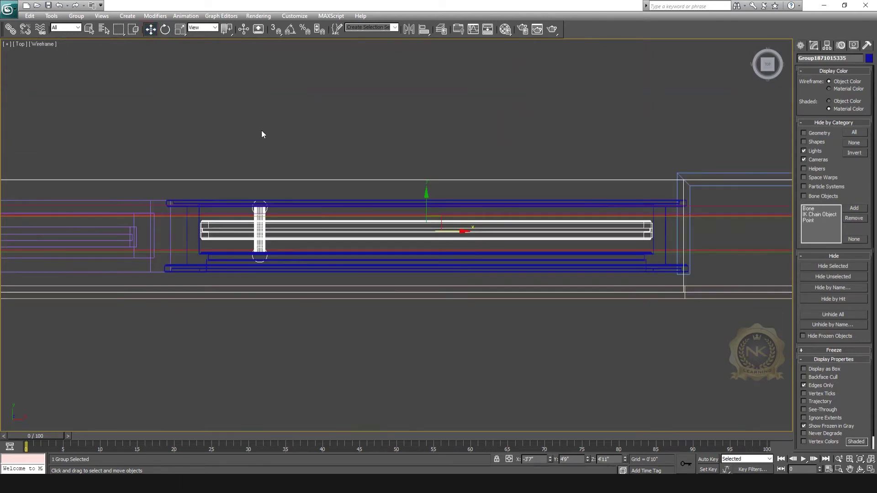
click(167, 31)
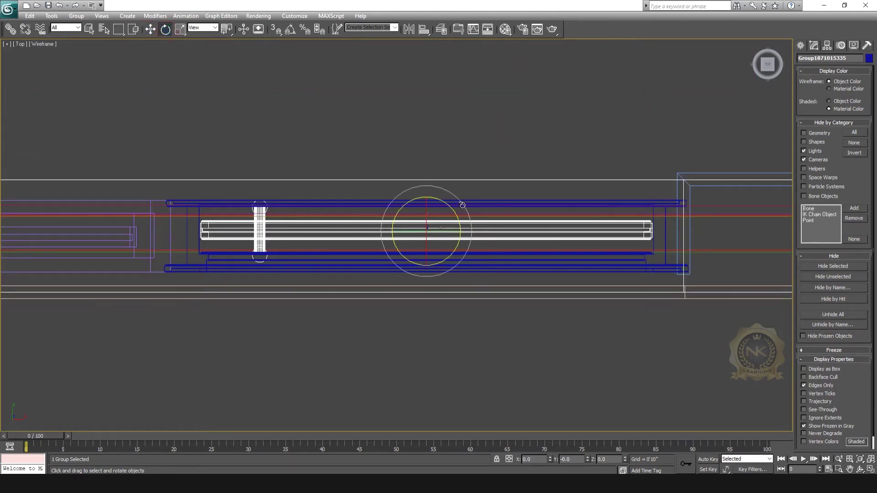
drag(462, 205, 434, 275)
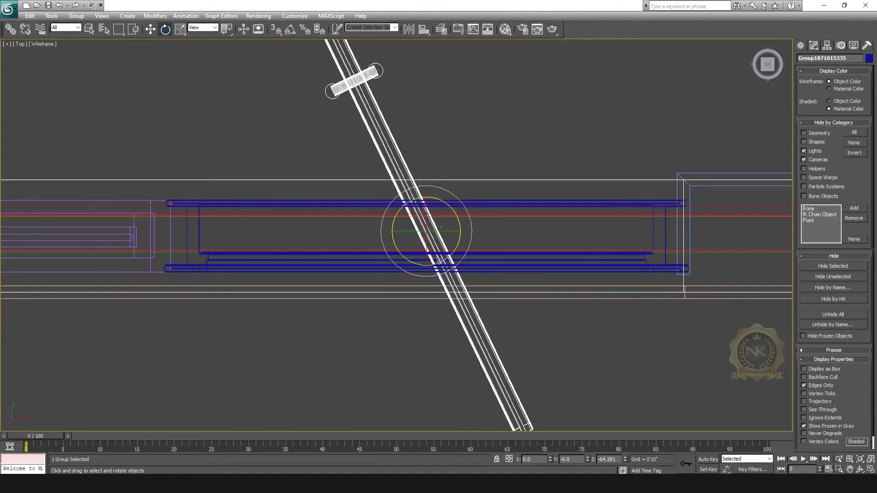
scroll(397, 237, down, 1)
Undo the test rotation so the door is closed again.
click(152, 30)
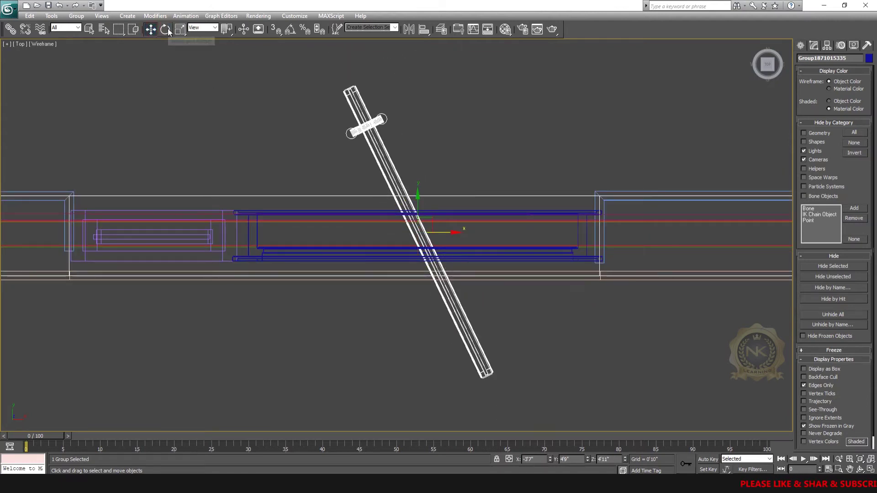
key(ctrl+z)
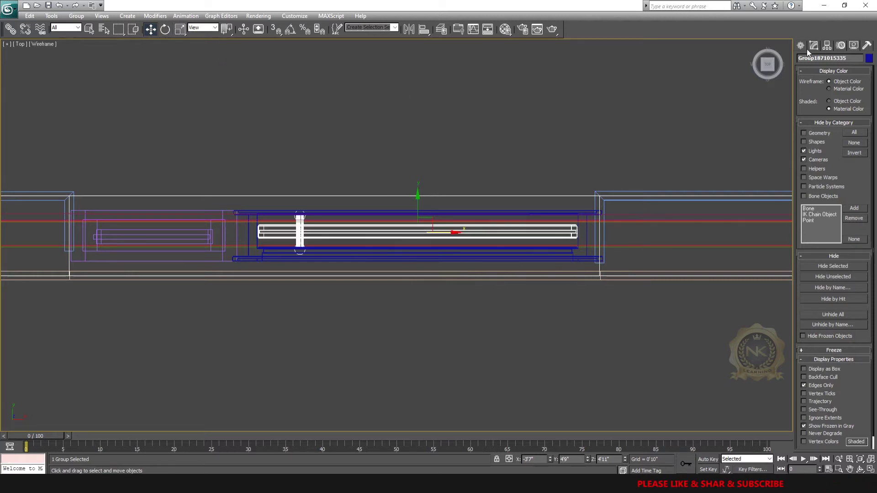
click(814, 46)
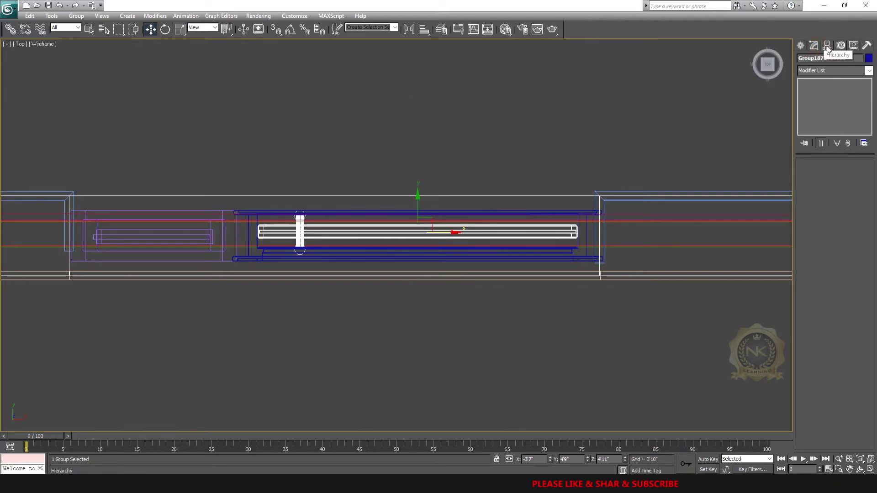
With Affect Pivot Only on, move the door group's pivot onto its right-hand hinge edge.
click(827, 46)
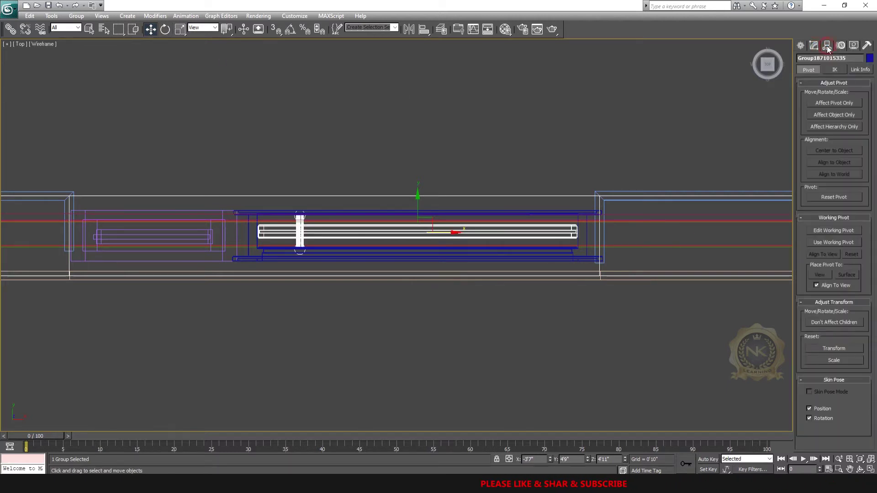
click(829, 103)
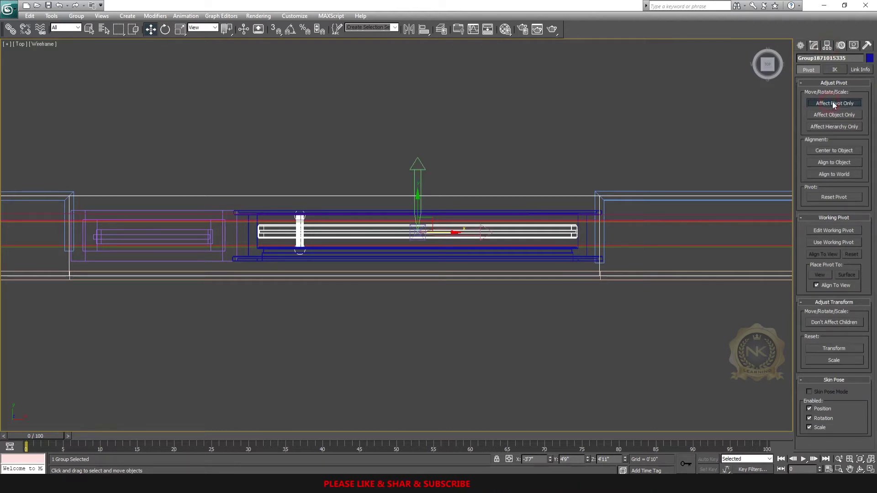
drag(447, 231, 583, 245)
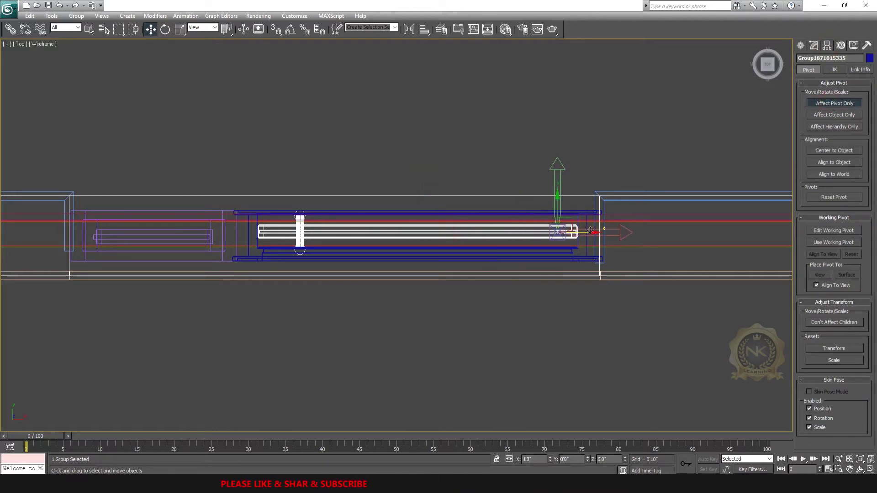
scroll(582, 245, up, 5)
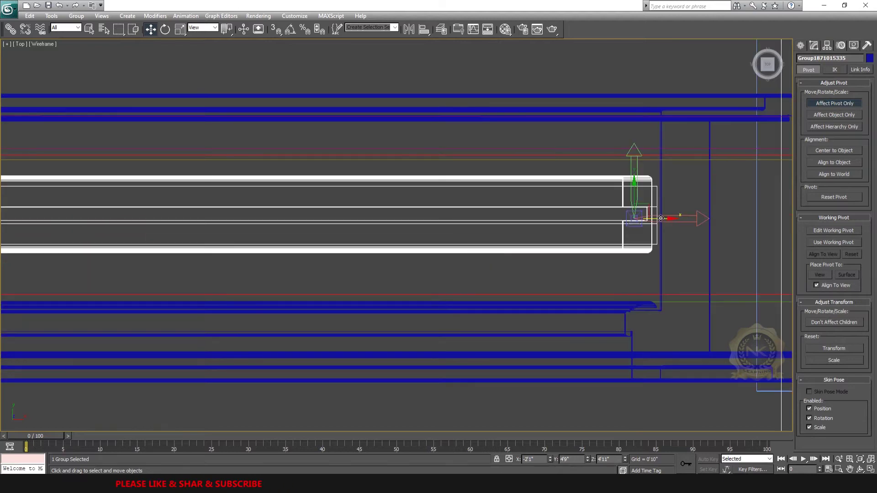
drag(658, 216, 676, 214)
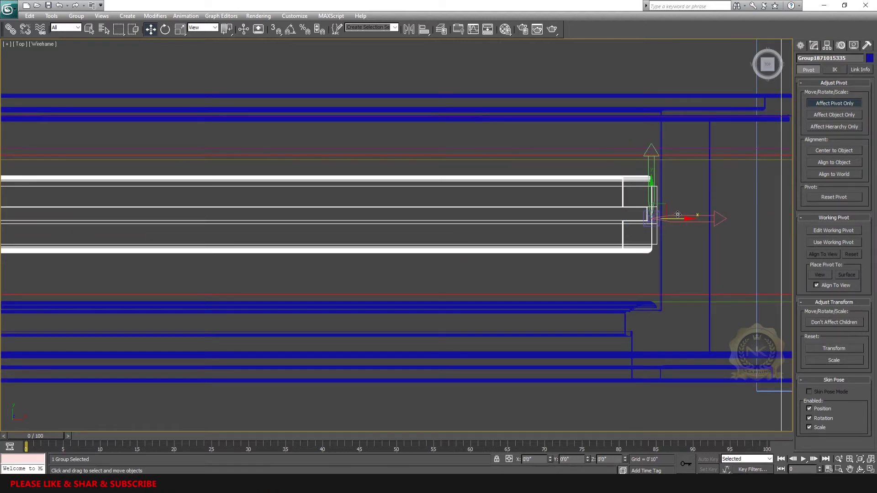
scroll(585, 237, down, 5)
click(841, 103)
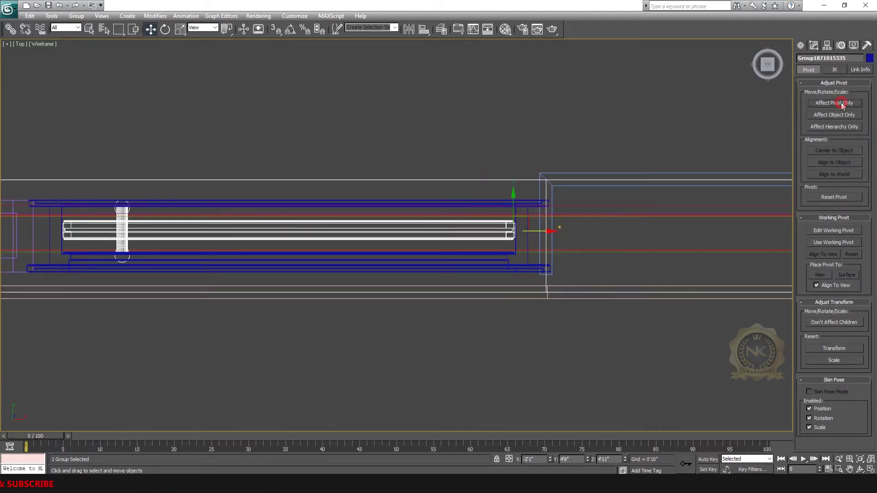
scroll(315, 199, down, 2)
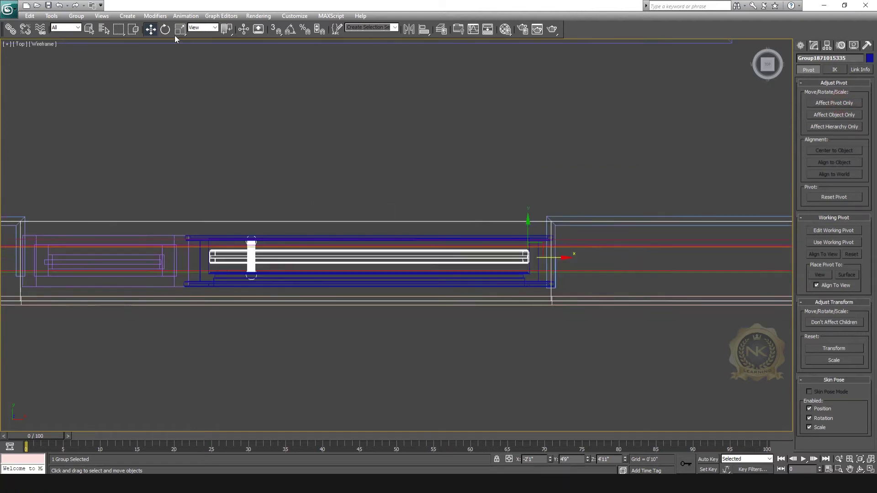
click(165, 29)
Test-swing the door about its hinge pivot in the Top and camera views.
drag(571, 246, 599, 239)
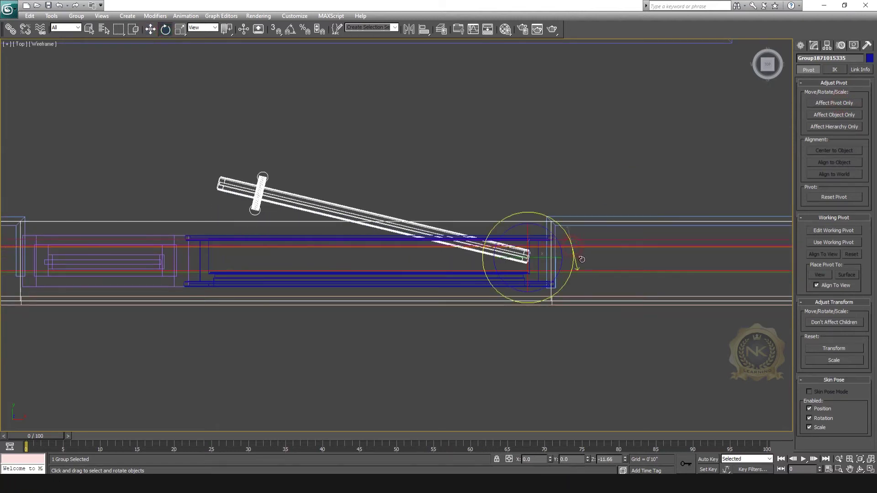
scroll(600, 239, down, 2)
middle_drag(599, 239, 529, 296)
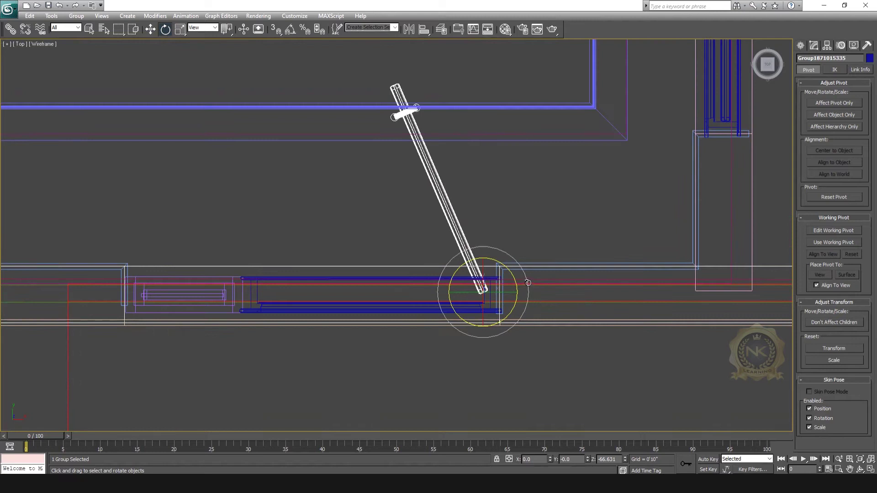
drag(527, 283, 556, 222)
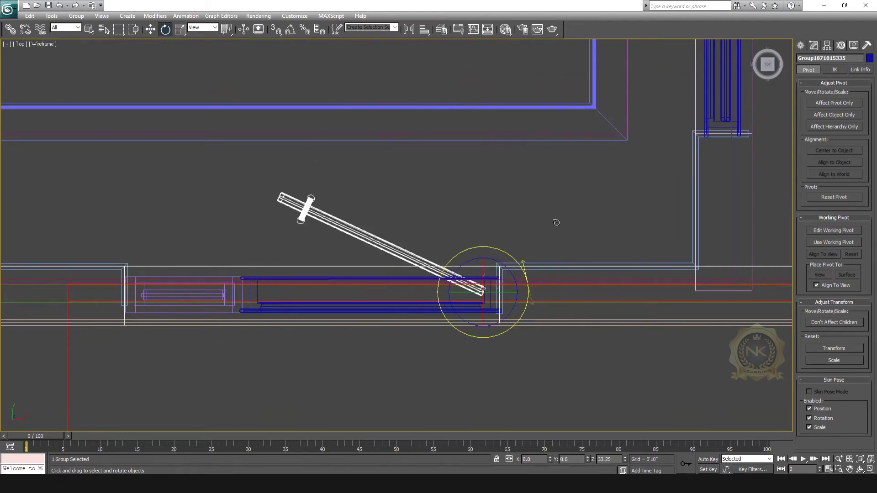
drag(556, 223, 550, 156)
key(alt+w)
key(alt+w)
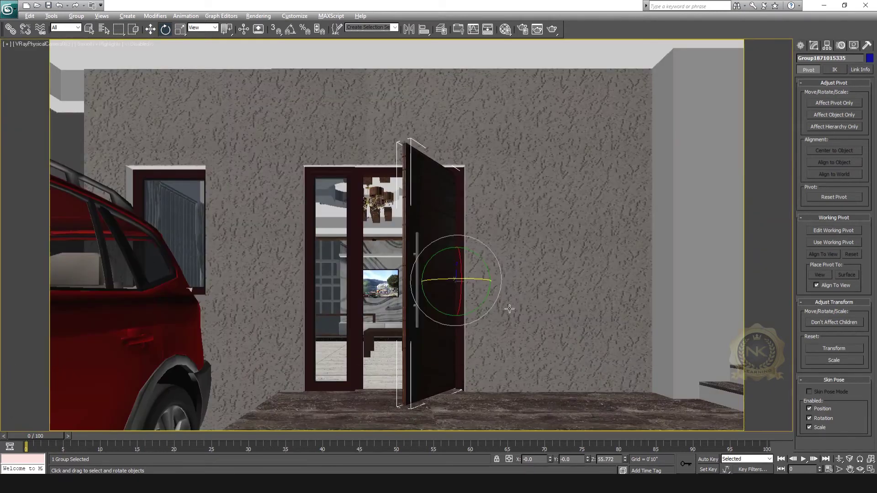
drag(459, 279, 396, 294)
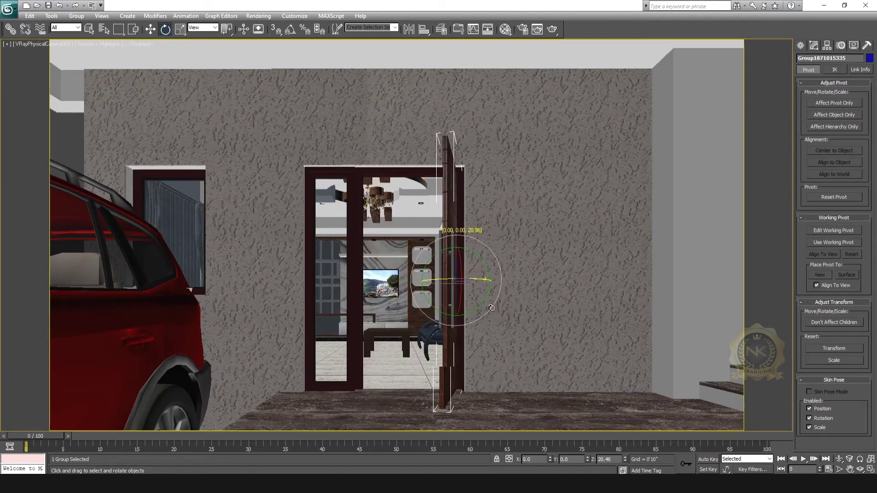
mouse_move(396, 294)
mouse_down()
mouse_move(465, 315)
mouse_move(387, 316)
mouse_up()
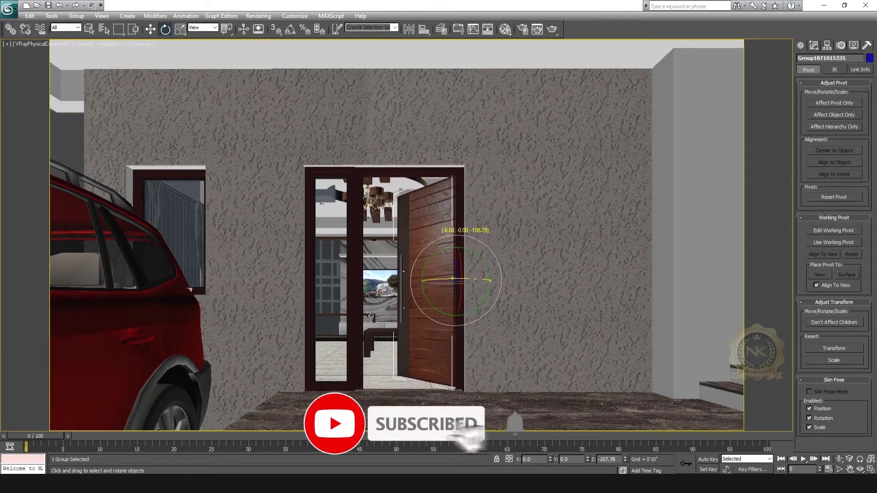
mouse_move(386, 315)
mouse_down()
mouse_move(425, 314)
mouse_move(362, 194)
mouse_up()
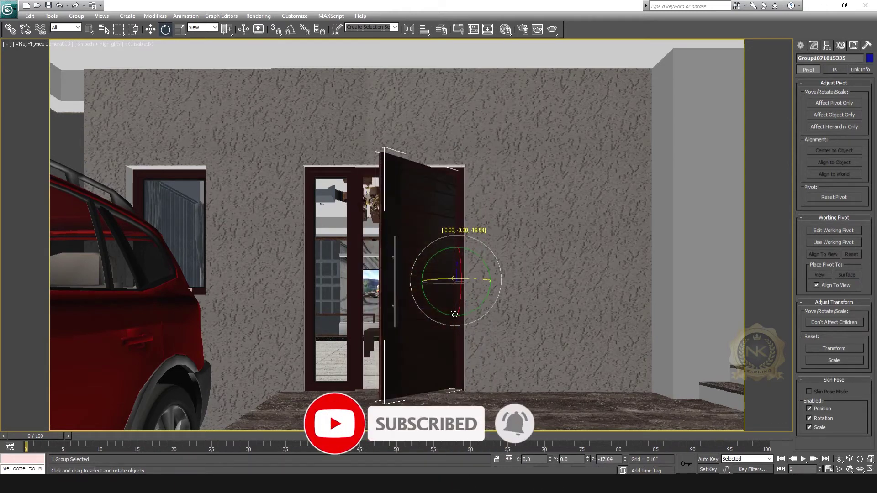
Undo the test swings until the door is closed, back in the camera view.
key(alt+w)
key(alt+w)
click(150, 30)
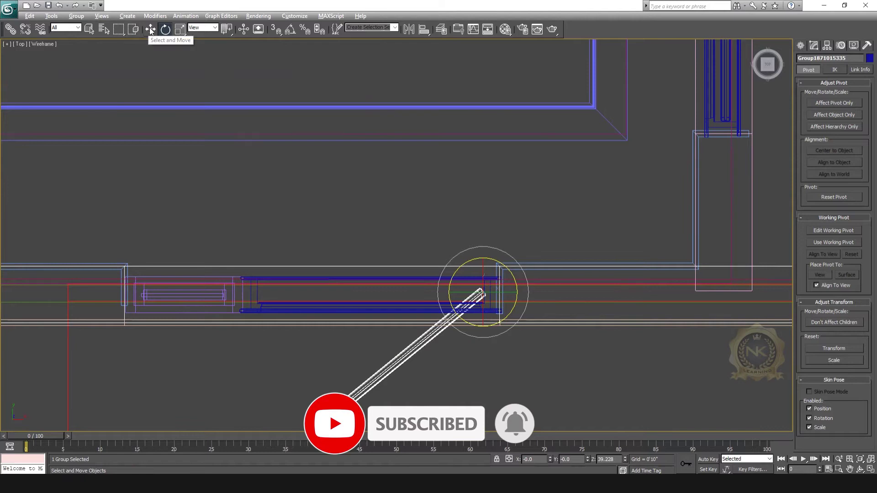
middle_drag(541, 256, 540, 229)
key(ctrl+z)
key(ctrl+z)
key(ctrl+z)
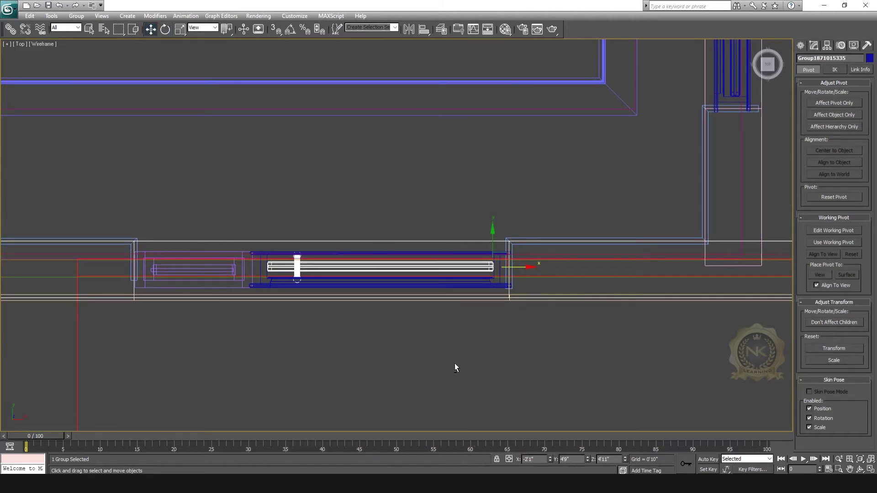
key(alt+w)
key(alt+w)
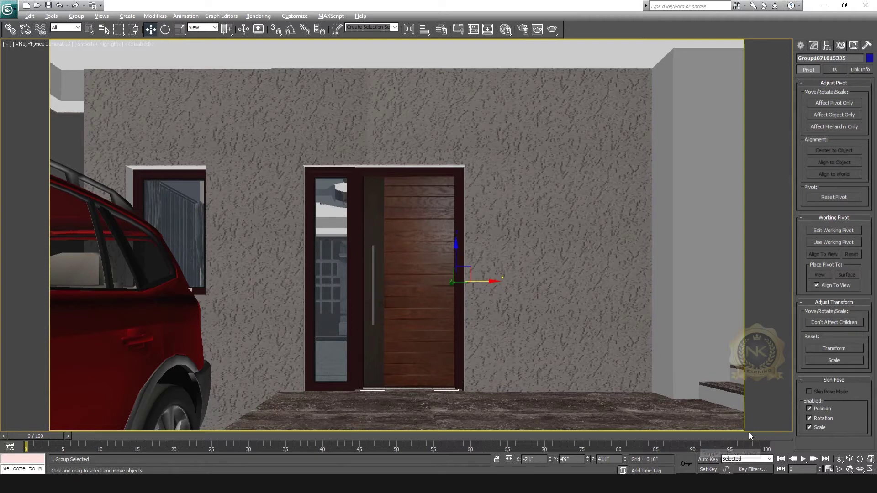
Turn on Auto Key, key the closed door at frame 0, and move the slider to frame 22.
click(706, 460)
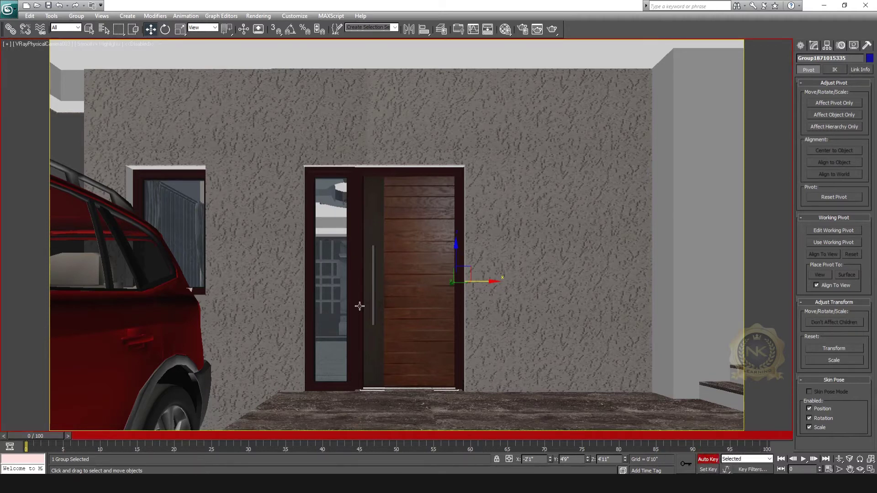
click(689, 470)
drag(52, 434, 347, 445)
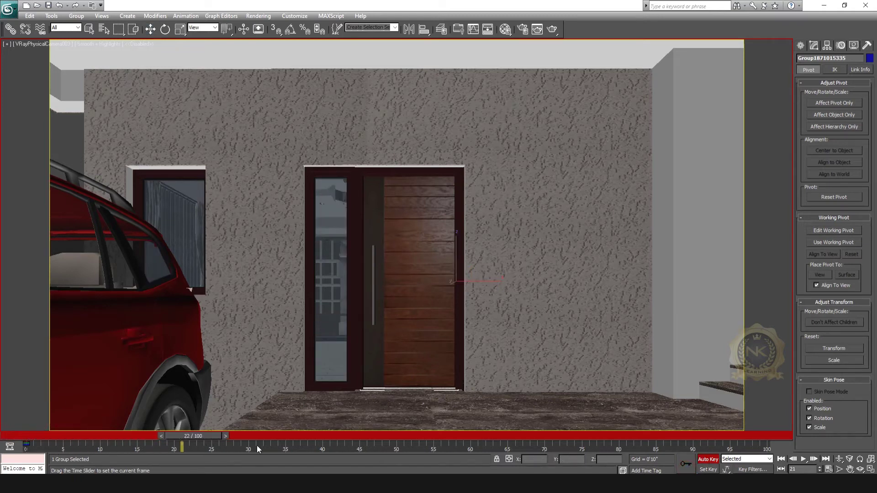
At frame 40, rotate the door about -88° open on its hinge and nudge it into place.
key(w)
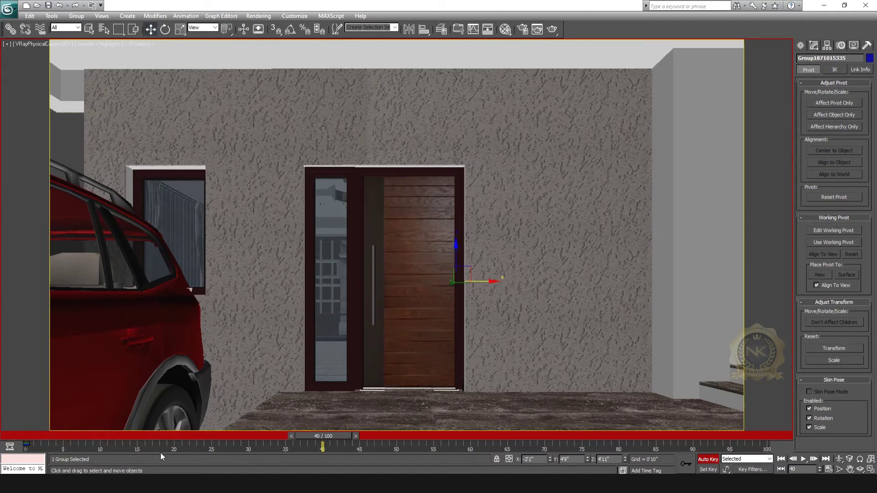
key(alt+w)
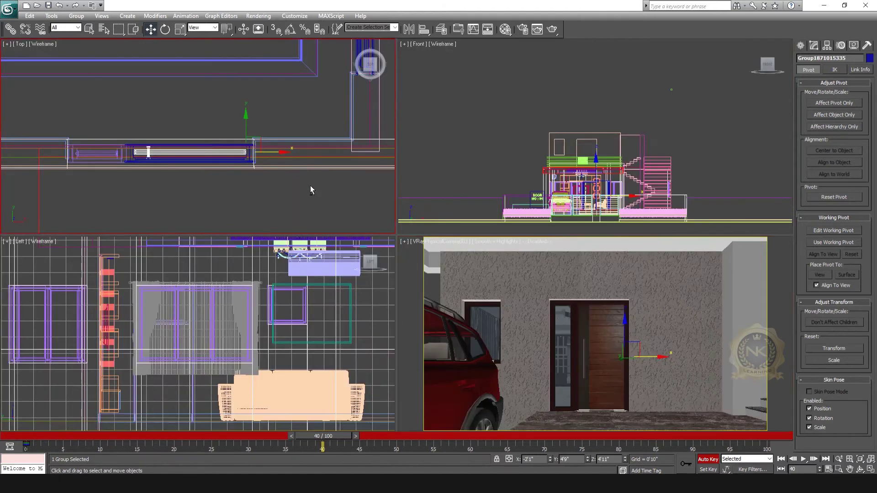
key(alt+w)
key(e)
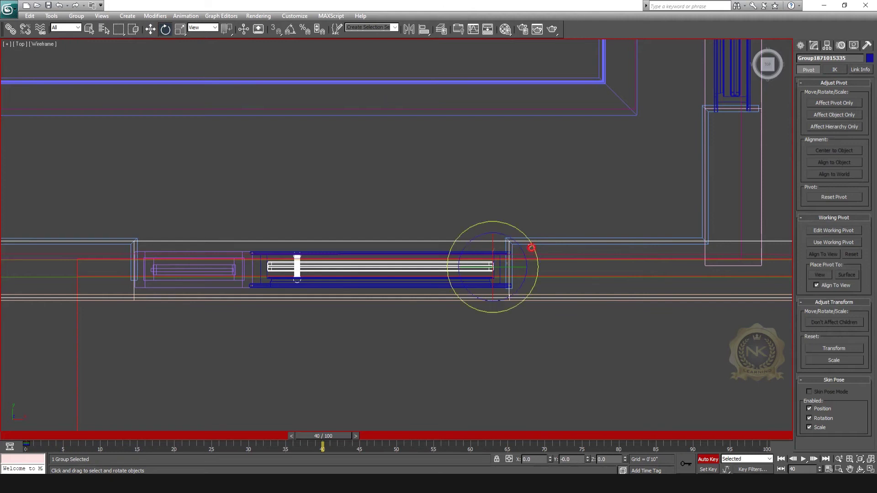
drag(537, 250, 584, 307)
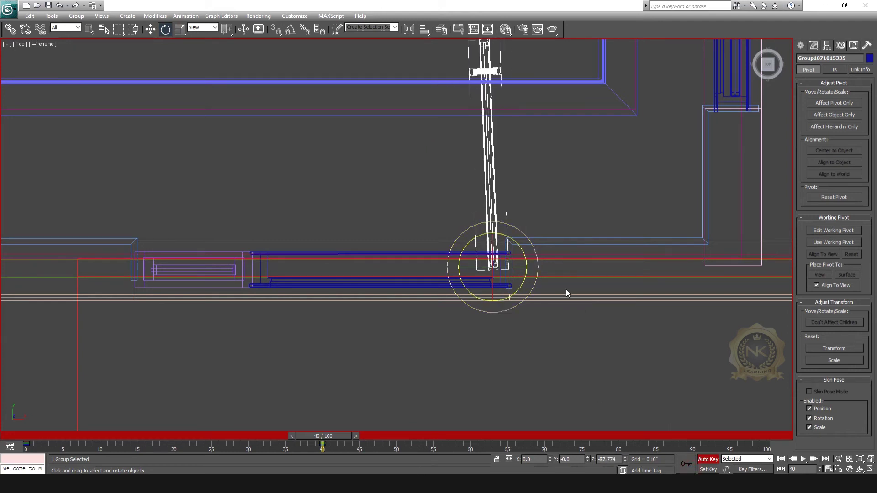
key(w)
scroll(495, 276, up, 2)
scroll(602, 275, up, 2)
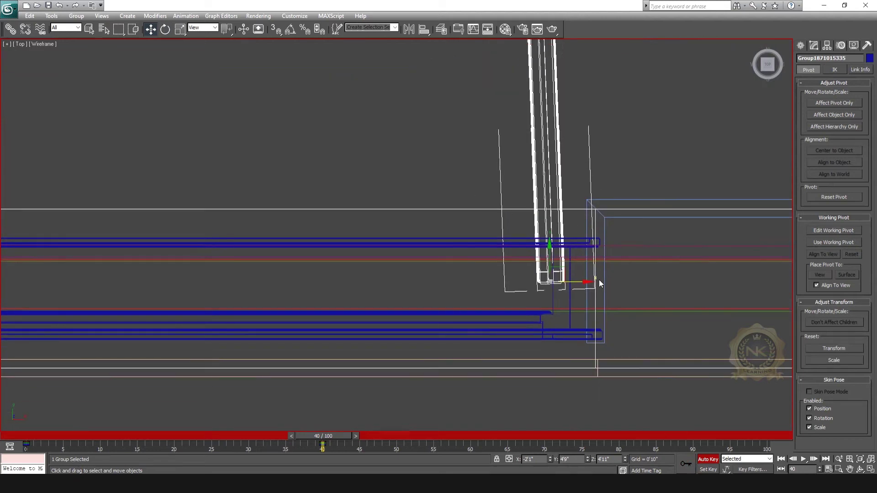
drag(578, 283, 568, 283)
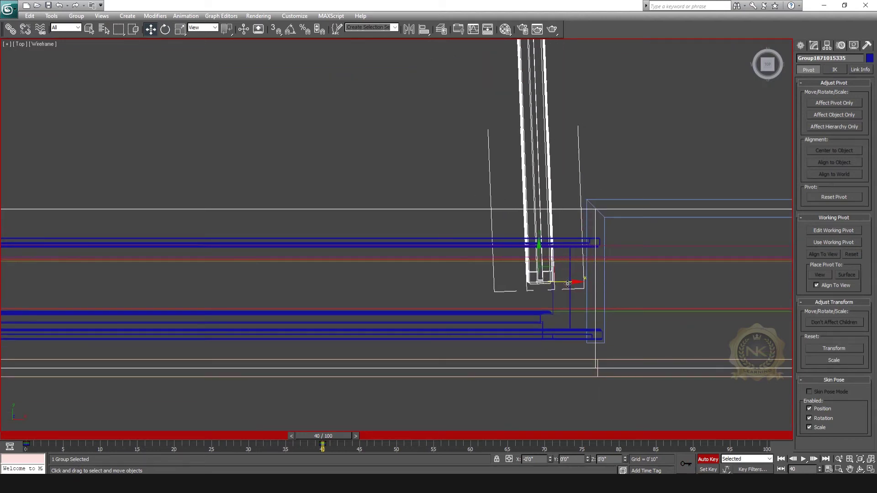
Scrub back to frame 0 and maximize the camera view.
scroll(555, 369, down, 3)
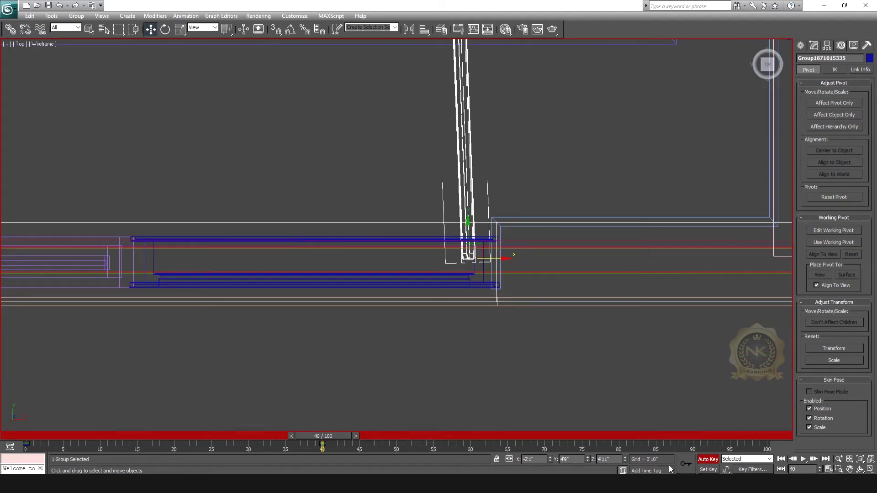
drag(344, 439, 105, 471)
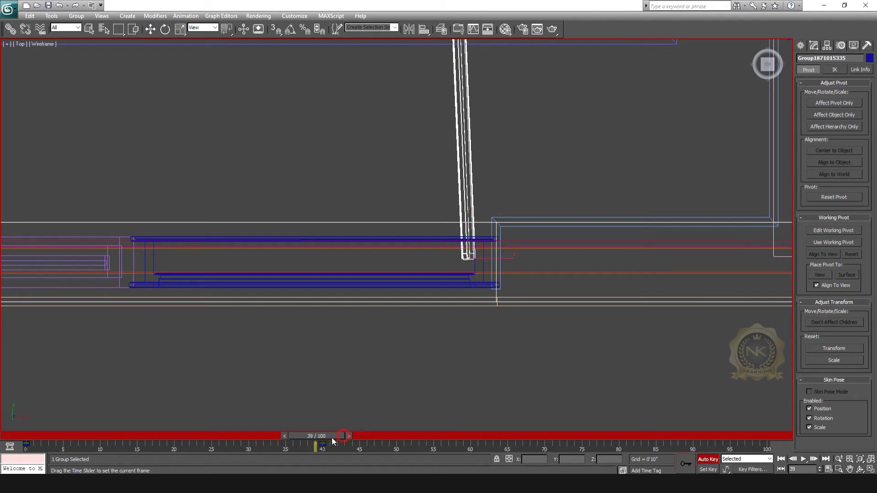
key(Home)
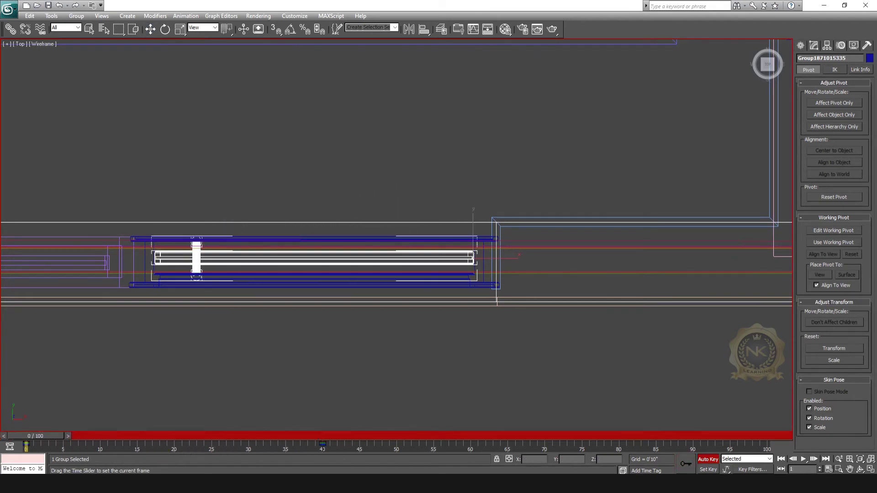
key(w)
key(alt+w)
key(alt+w)
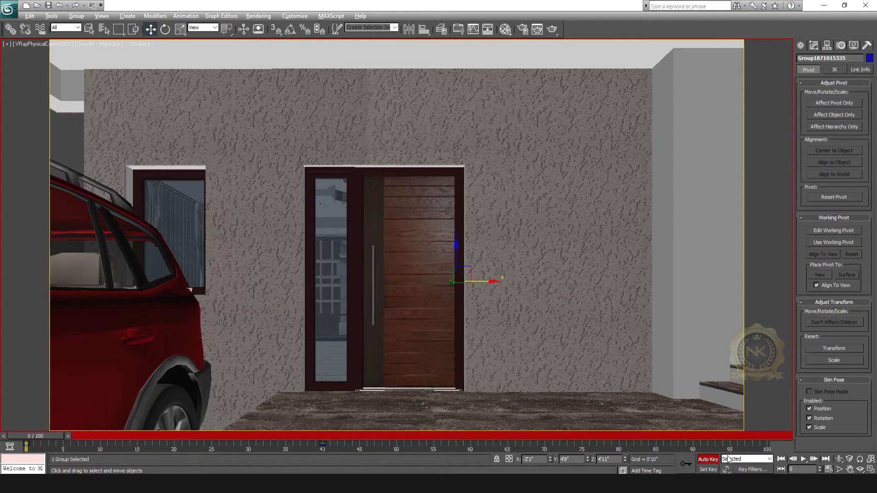
Turn off Auto Key, play and stop the animation, then scrub to around frame 46.
click(708, 460)
click(802, 461)
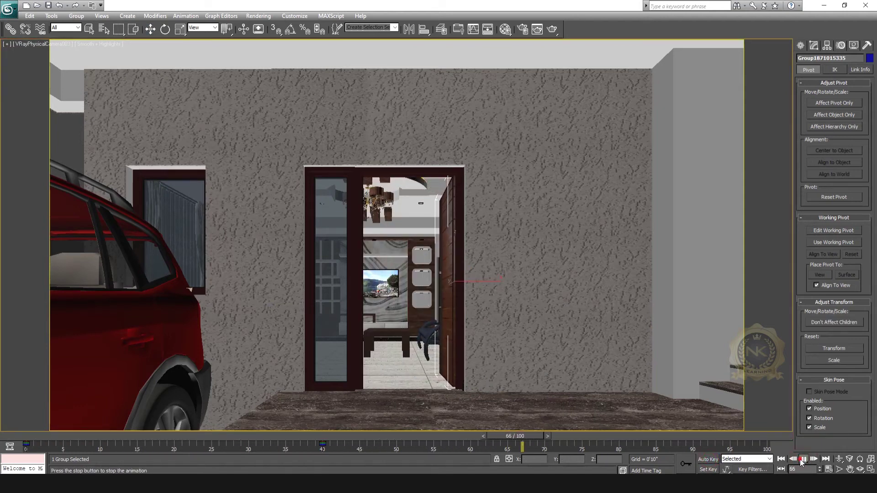
click(801, 461)
drag(560, 437, 343, 438)
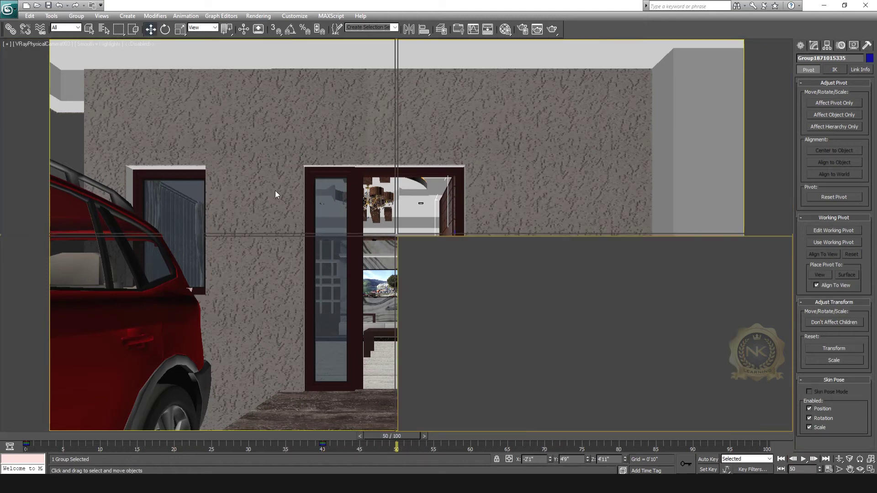
In the Top view, turn Auto Key back on and move the time slider to frame 90.
key(t)
scroll(327, 239, down, 3)
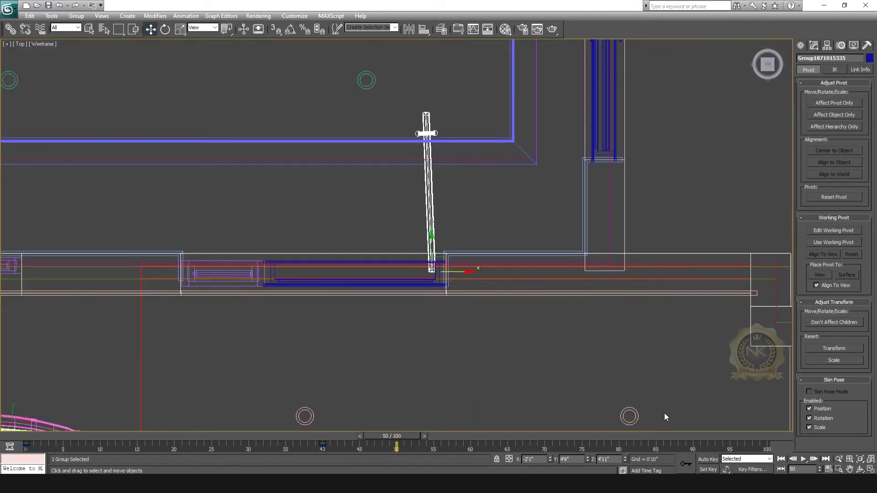
click(716, 460)
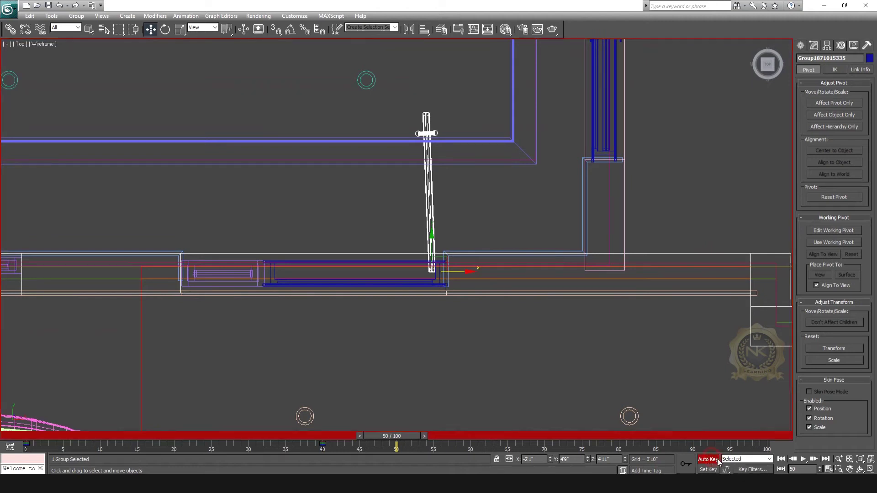
click(680, 466)
click(686, 468)
drag(404, 439, 663, 436)
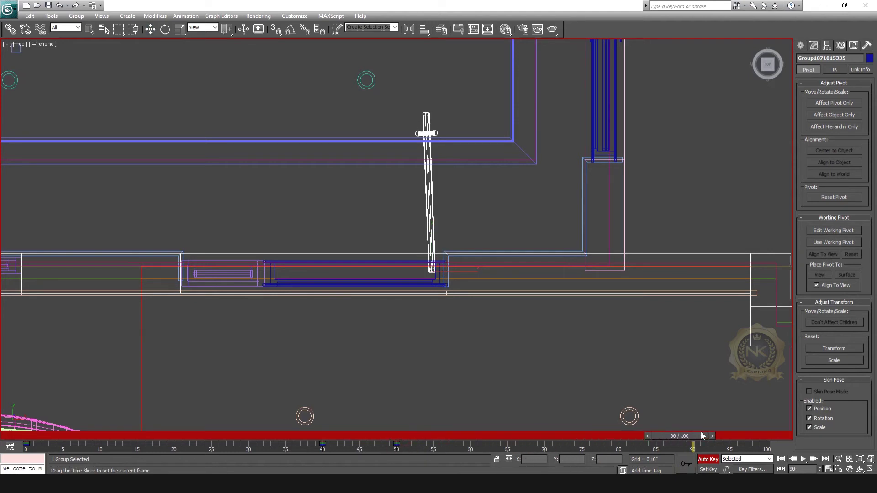
Rotate the door back to 0° so it sits shut and flush with its frame.
key(w)
click(166, 29)
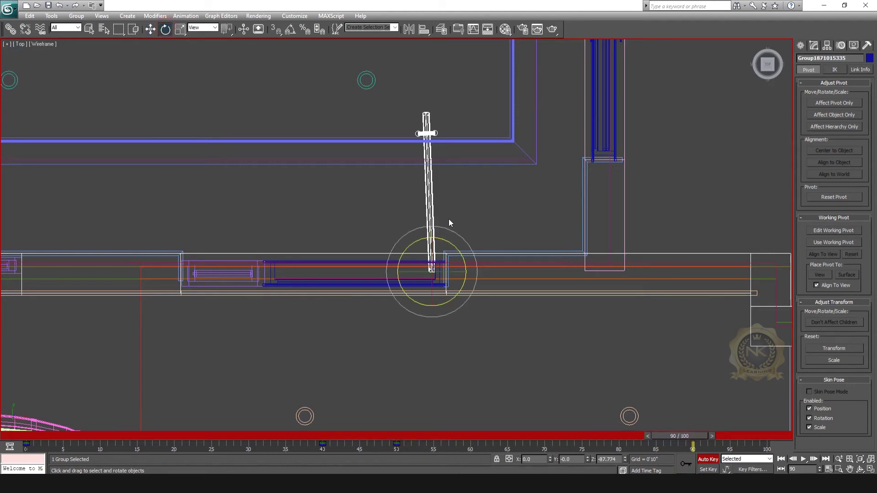
drag(475, 259, 462, 177)
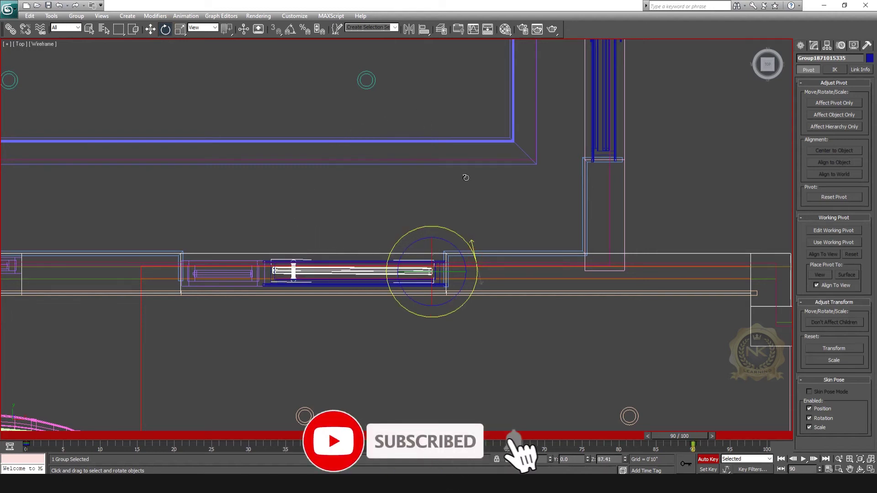
drag(463, 178, 467, 185)
scroll(548, 274, up, 2)
scroll(563, 284, up, 3)
scroll(627, 274, up, 3)
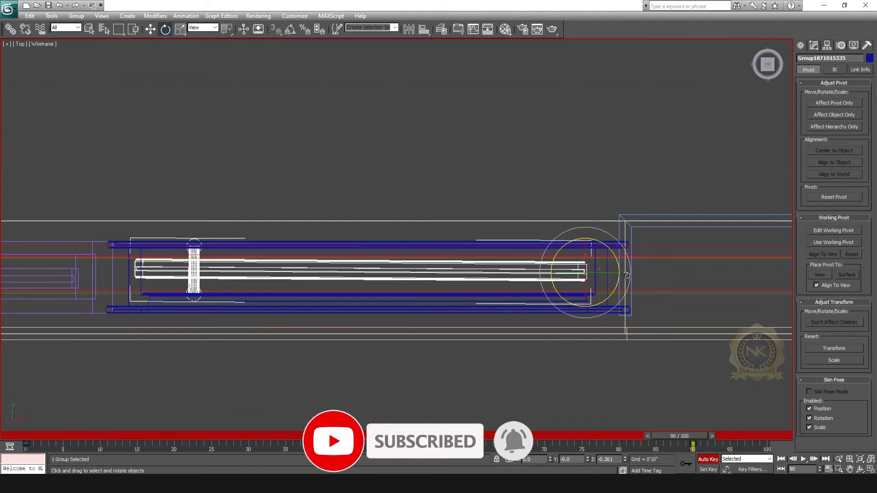
drag(629, 272, 636, 271)
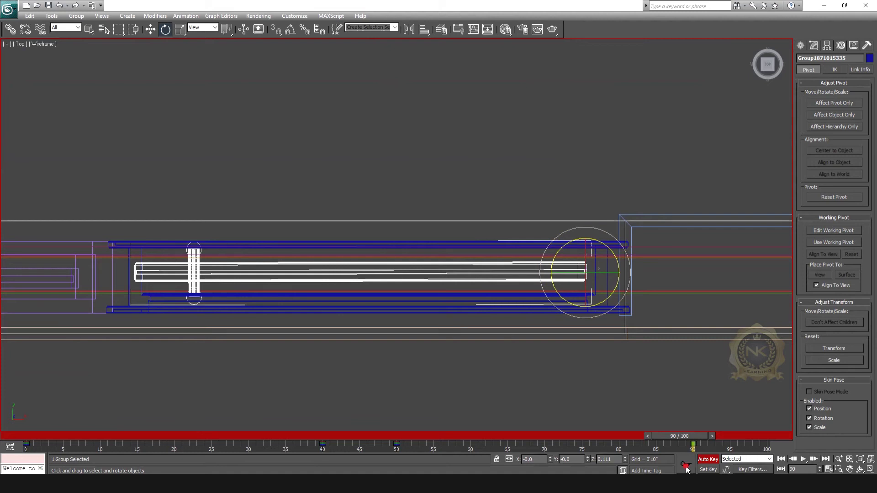
Turn off Auto Key and scrub back toward the start of the animation.
click(715, 466)
drag(693, 437, 69, 417)
key(alt+w)
key(alt+w)
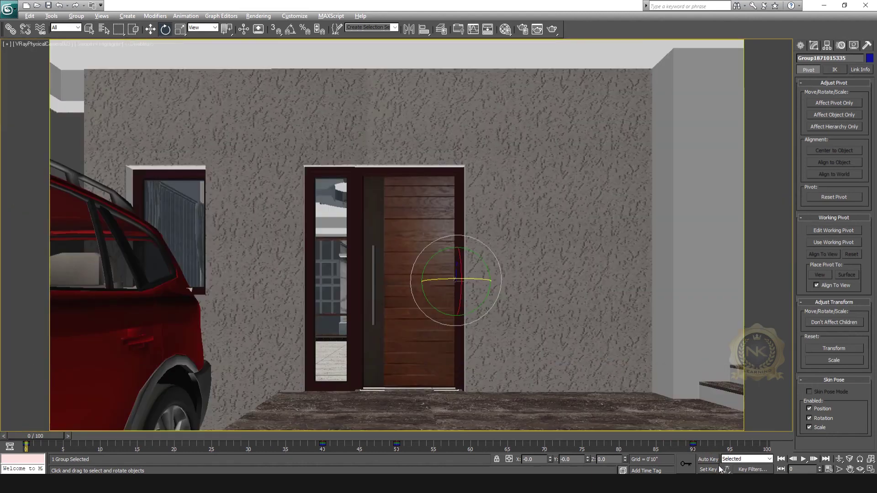
Play the animation, pause with the door open, then scrub to frame 100 to see it shut.
click(803, 459)
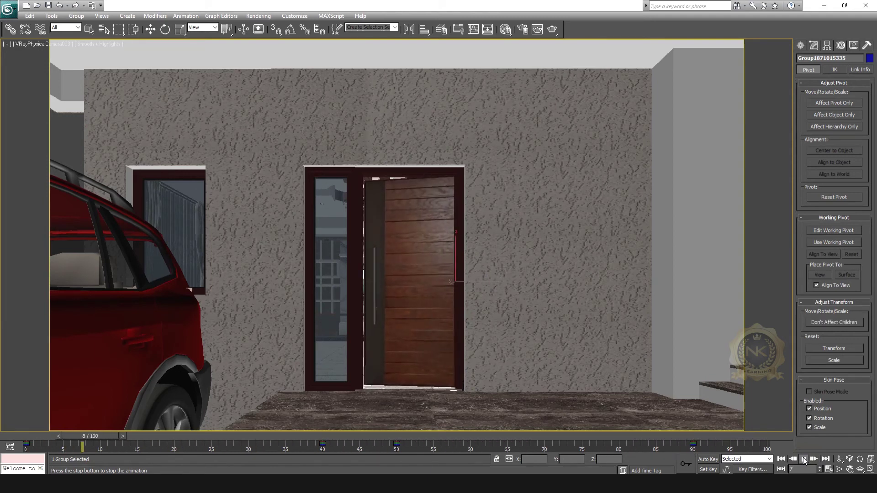
click(804, 459)
key(alt+w)
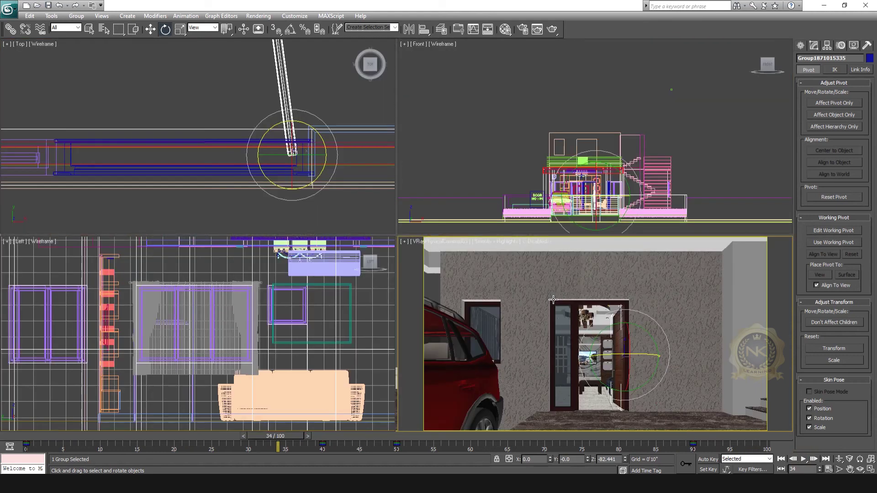
key(alt+w)
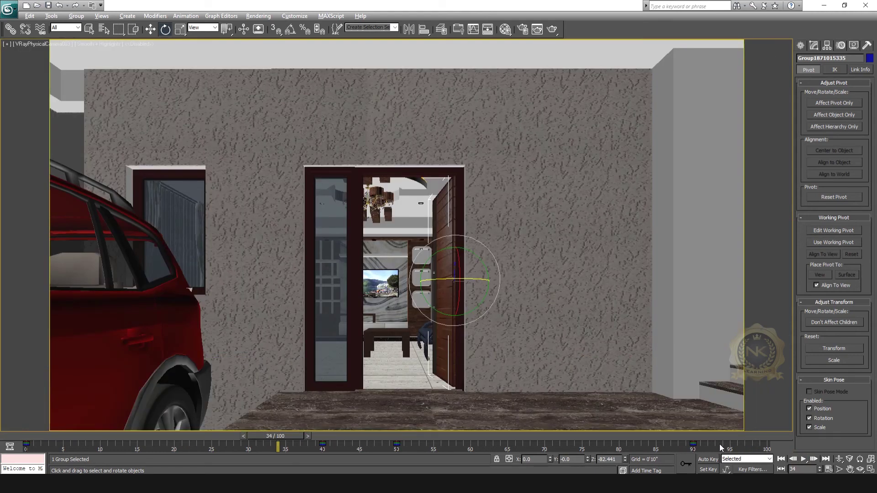
drag(294, 437, 49, 437)
drag(592, 451, 767, 445)
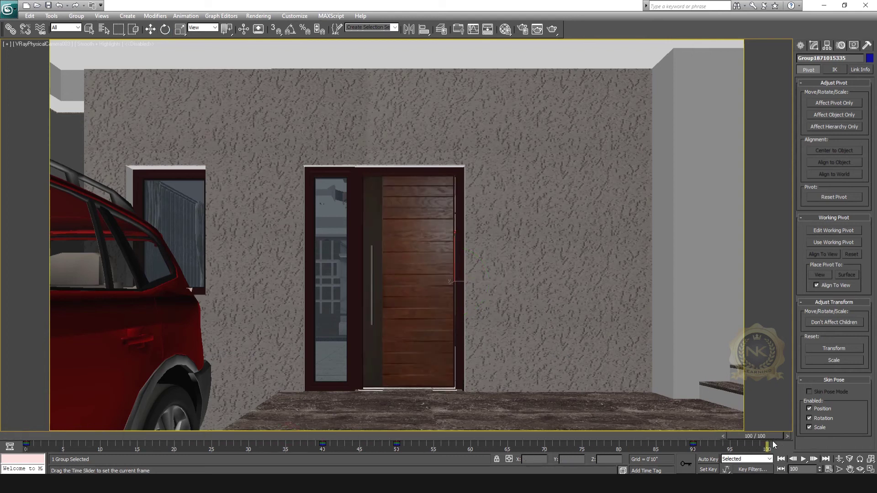
Maximize the Top view and zoom and pan to centre the swinging door.
key(alt+w)
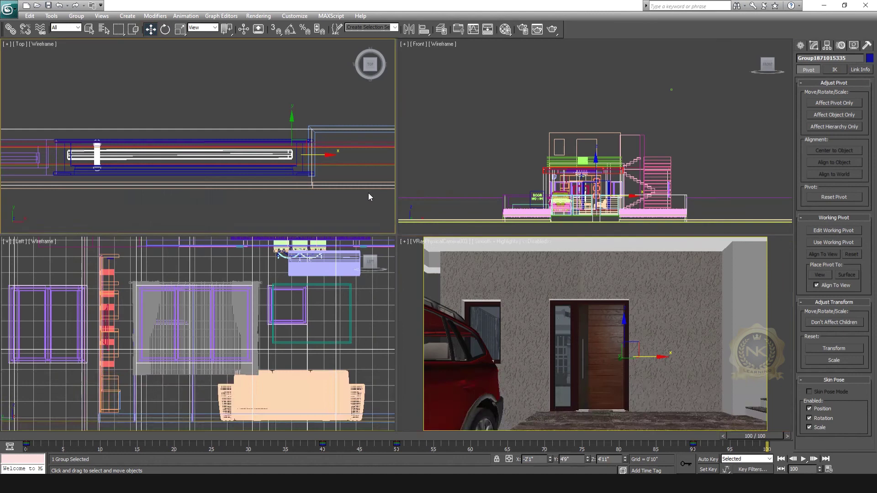
key(alt+w)
scroll(368, 192, down, 3)
middle_drag(498, 277, 501, 300)
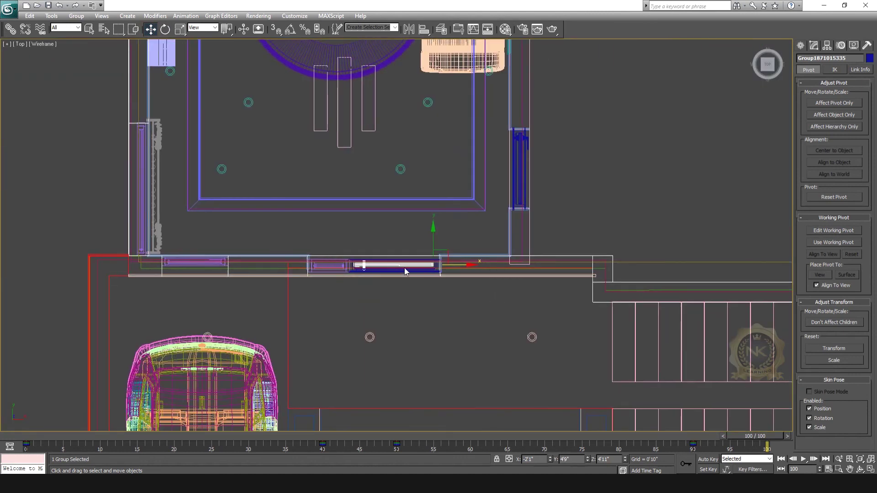
scroll(404, 269, up, 3)
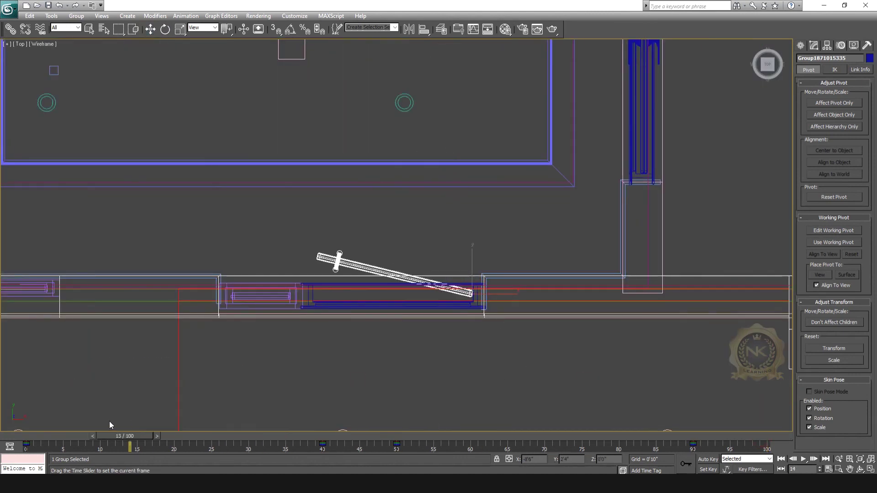
Return to the maximized camera view for playback.
key(alt+w)
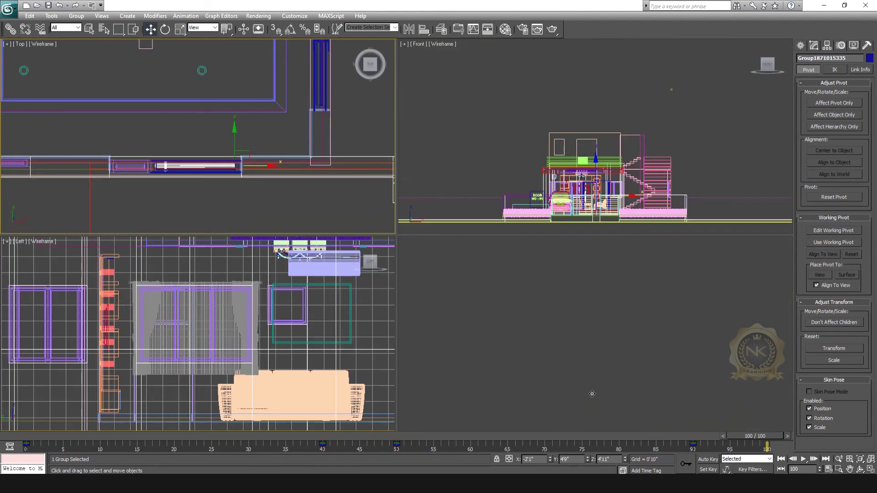
right_click(587, 387)
key(alt+w)
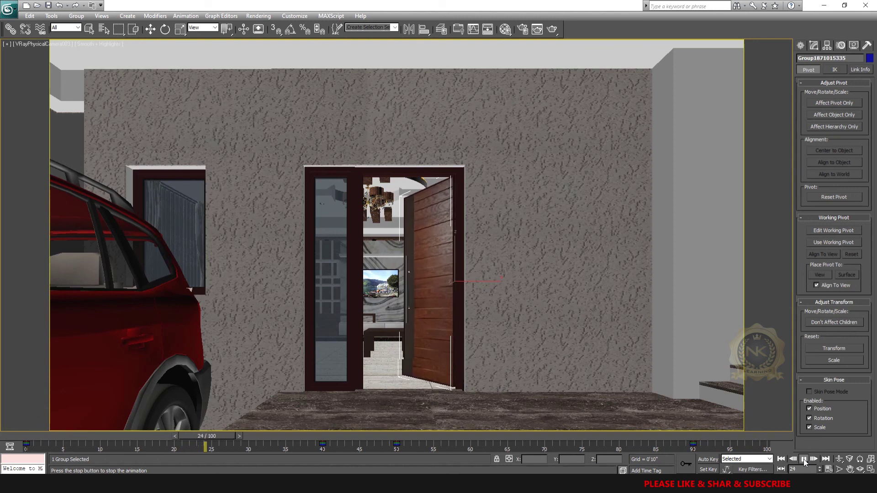
Stop camera-view playback at frame 84 after the door swings open and shuts.
click(804, 459)
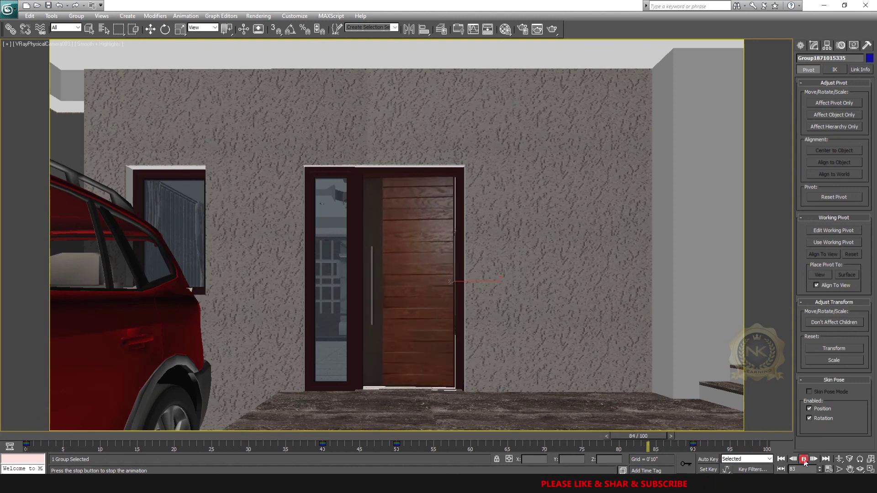